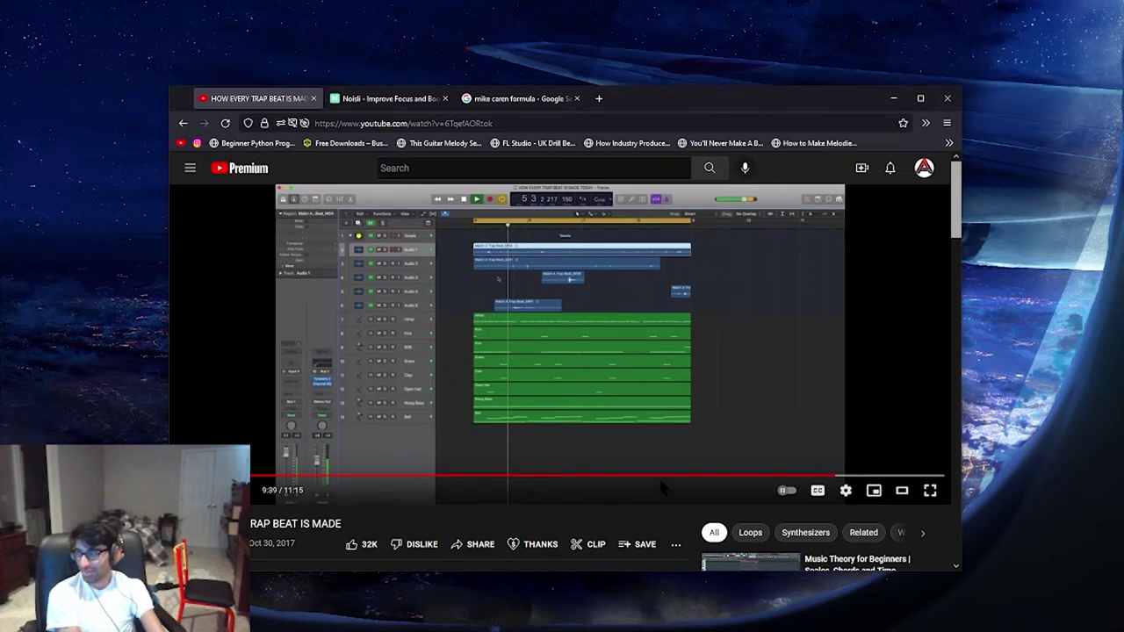
Resume the trap-beat tutorial for a few seconds and pause it near 9:44.
click(715, 370)
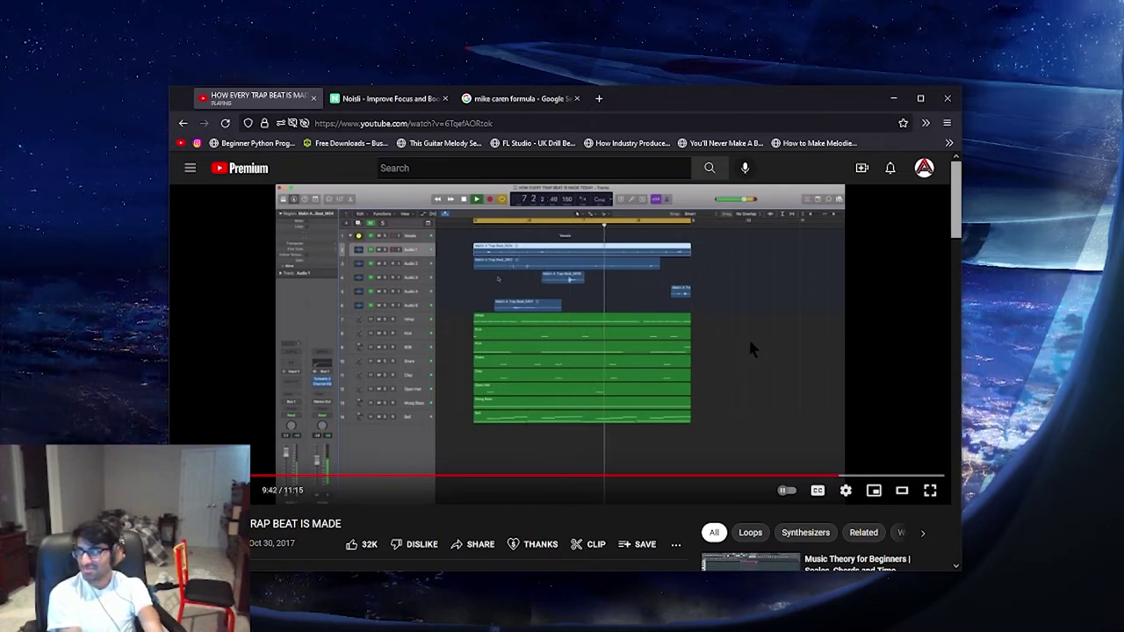
click(780, 343)
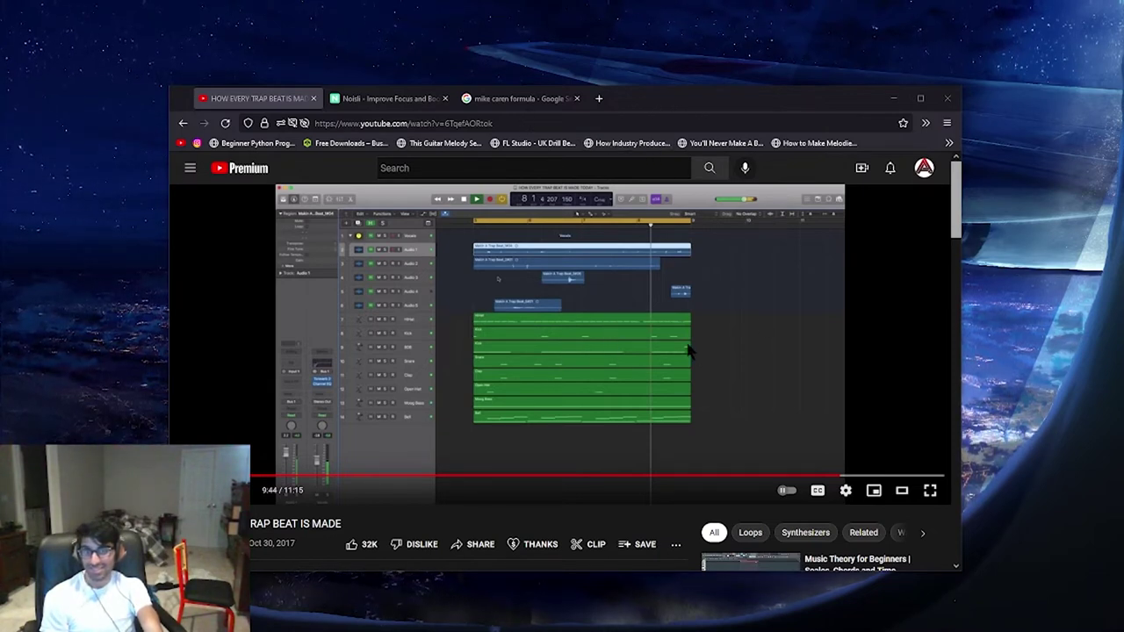
click(562, 123)
Paste the 'how to no melody' video link into the address bar and load it.
key(ctrl+v)
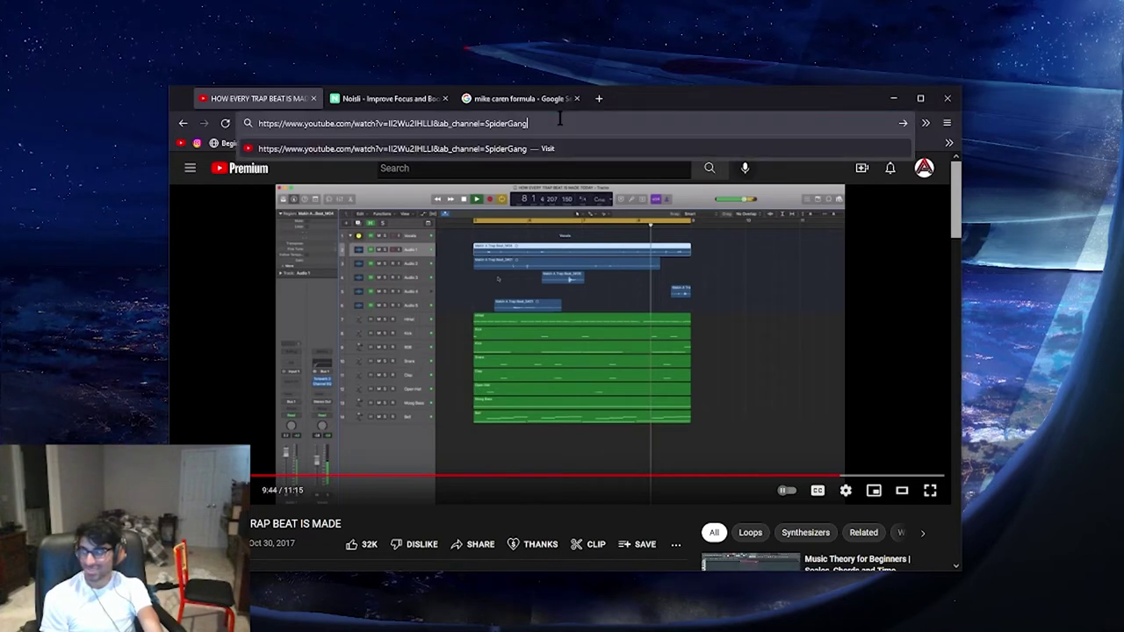
key(Return)
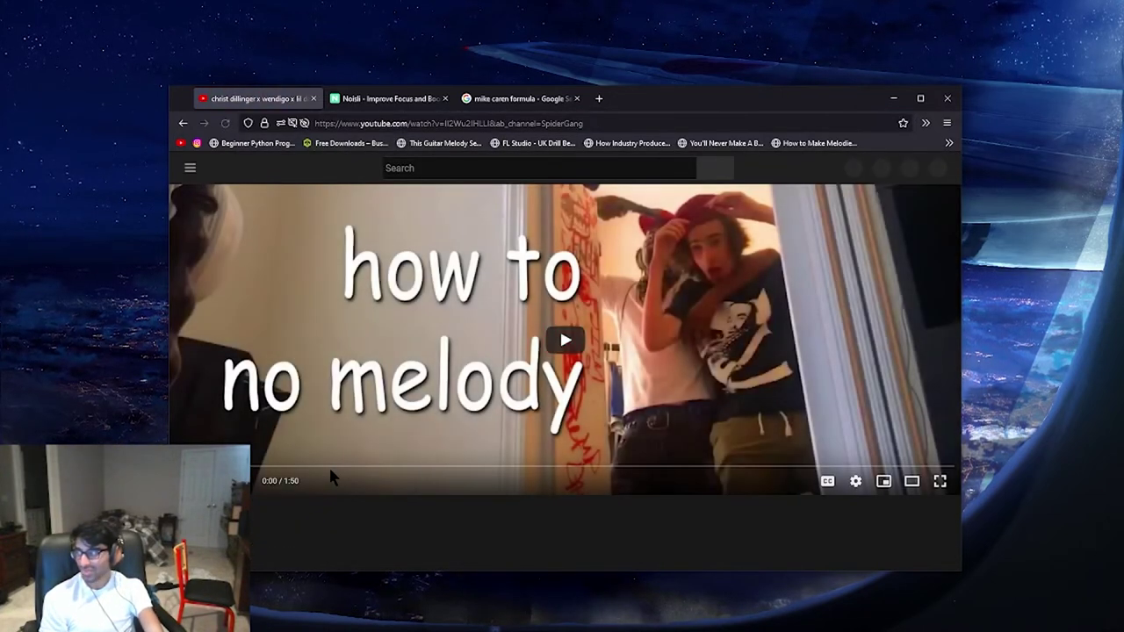
scroll(562, 351, down, 2)
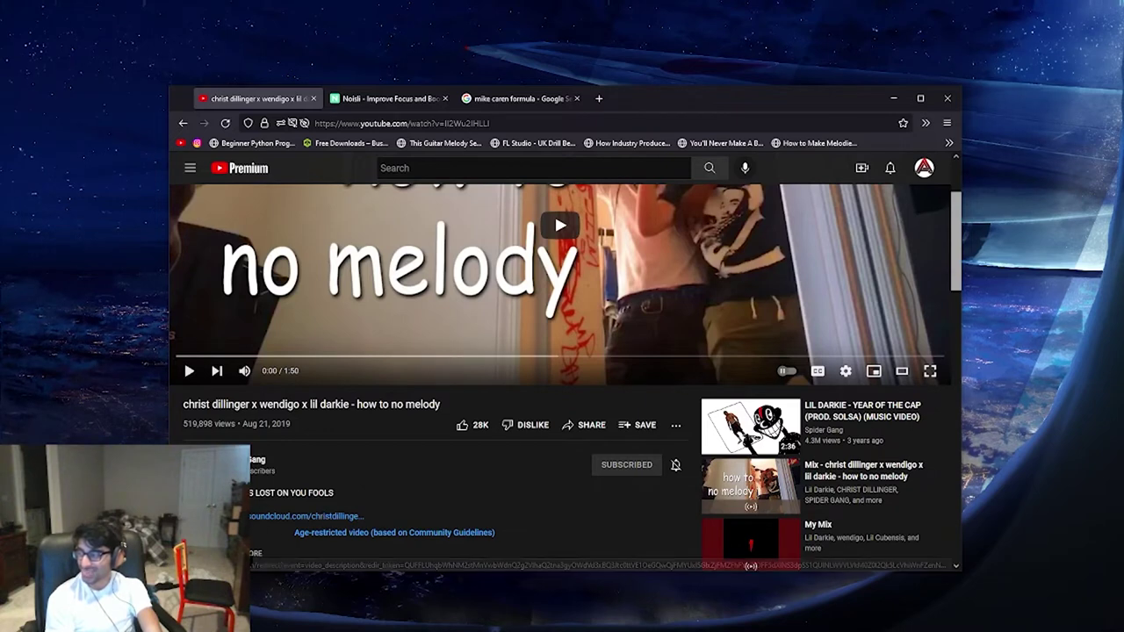
scroll(299, 523, down, 3)
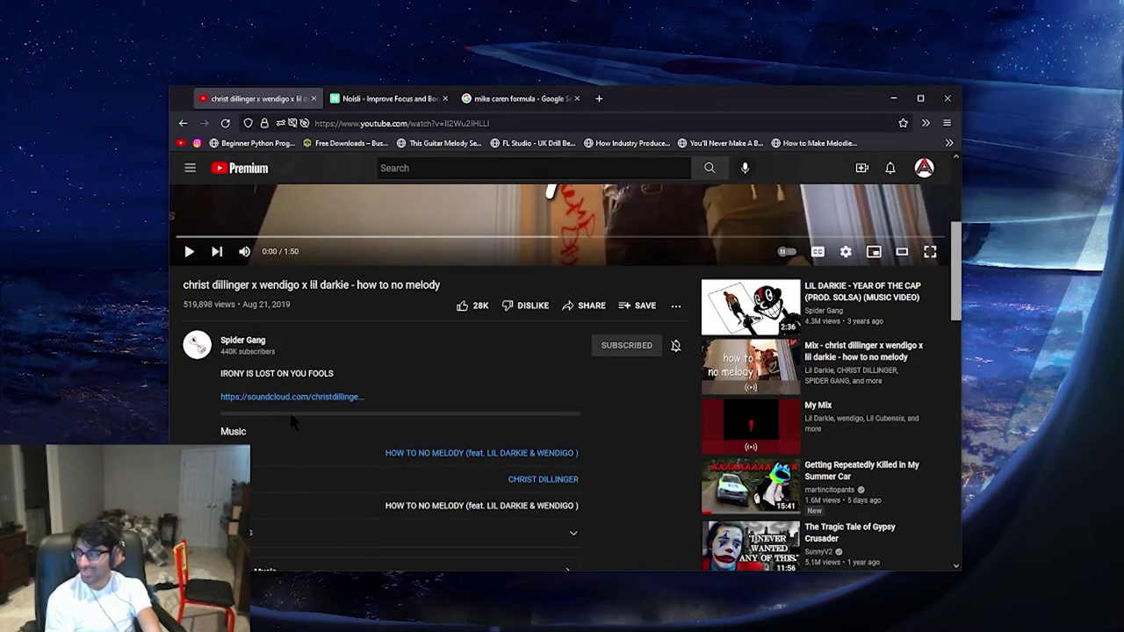
scroll(294, 422, up, 4)
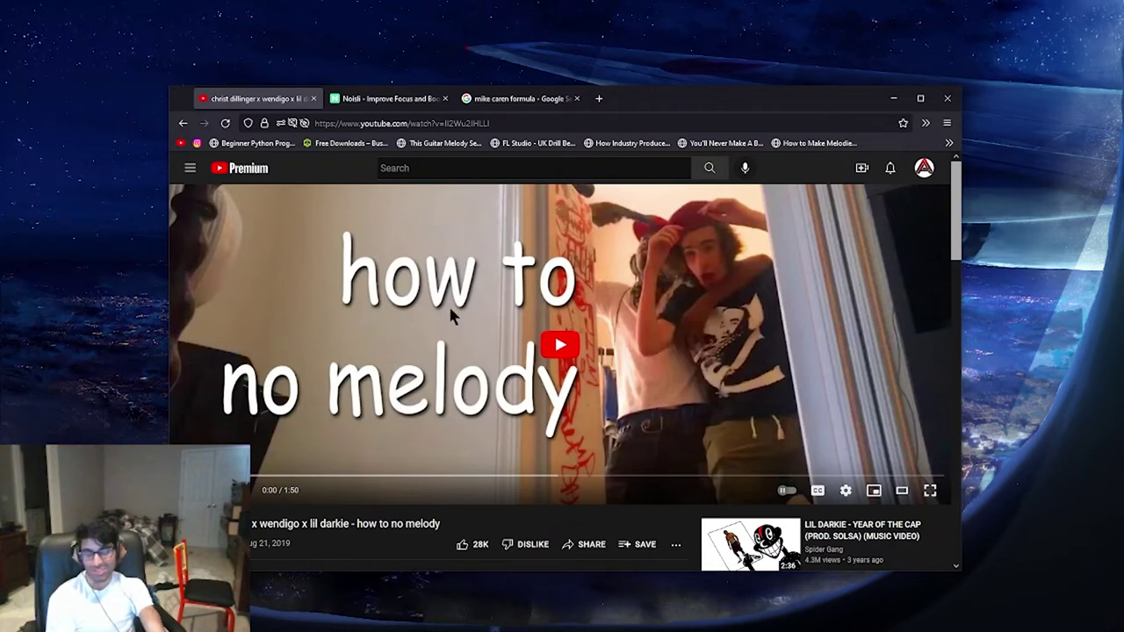
scroll(447, 304, down, 2)
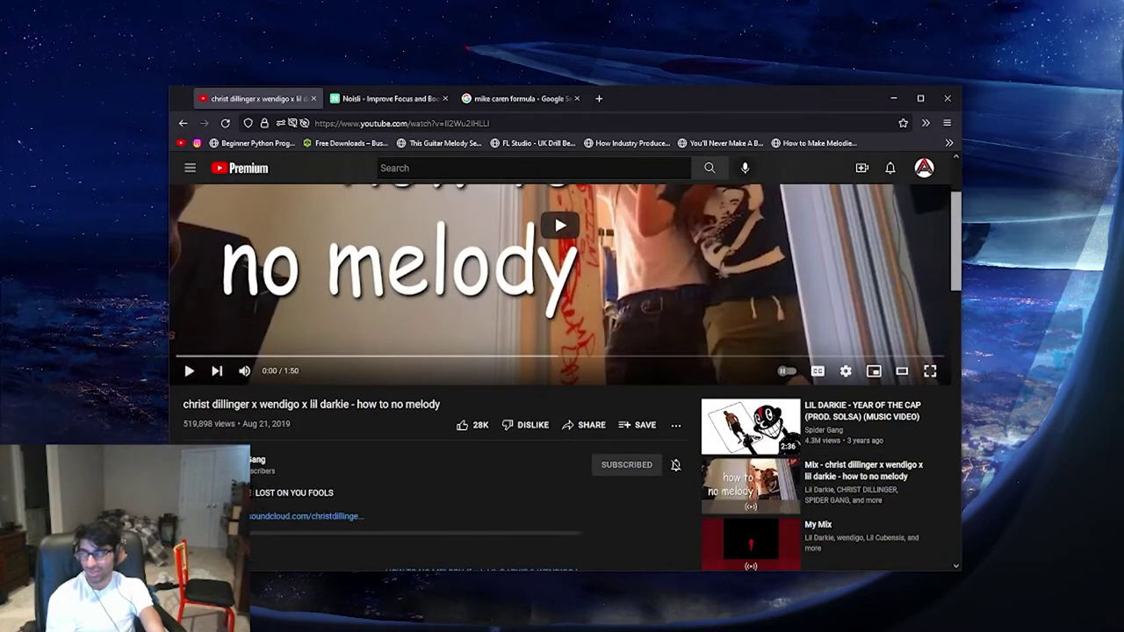
scroll(441, 465, up, 2)
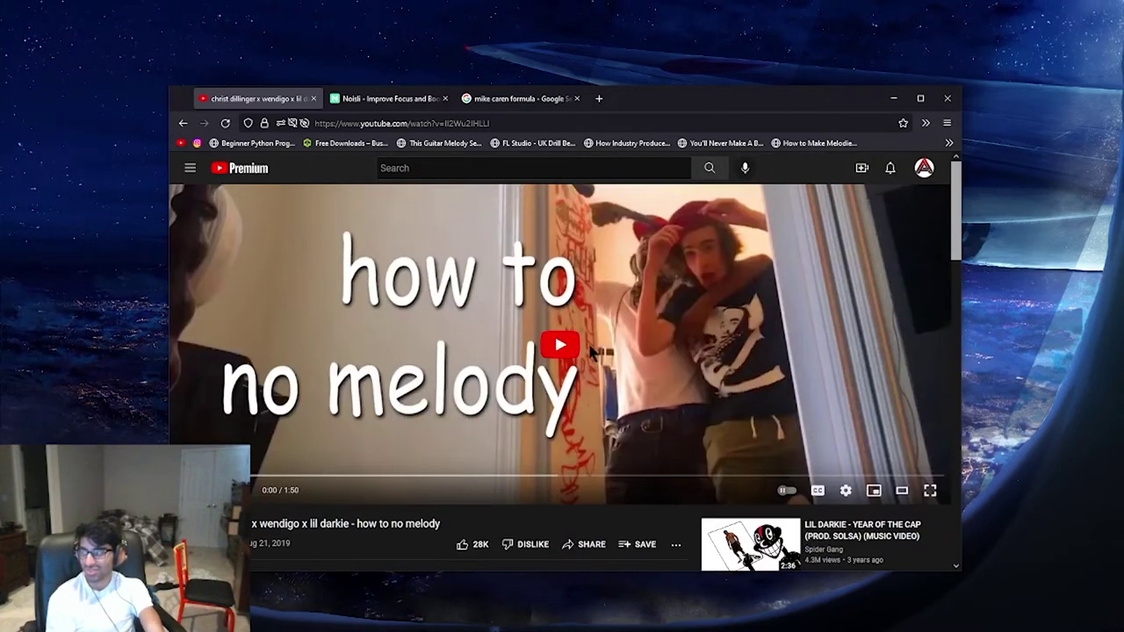
click(441, 465)
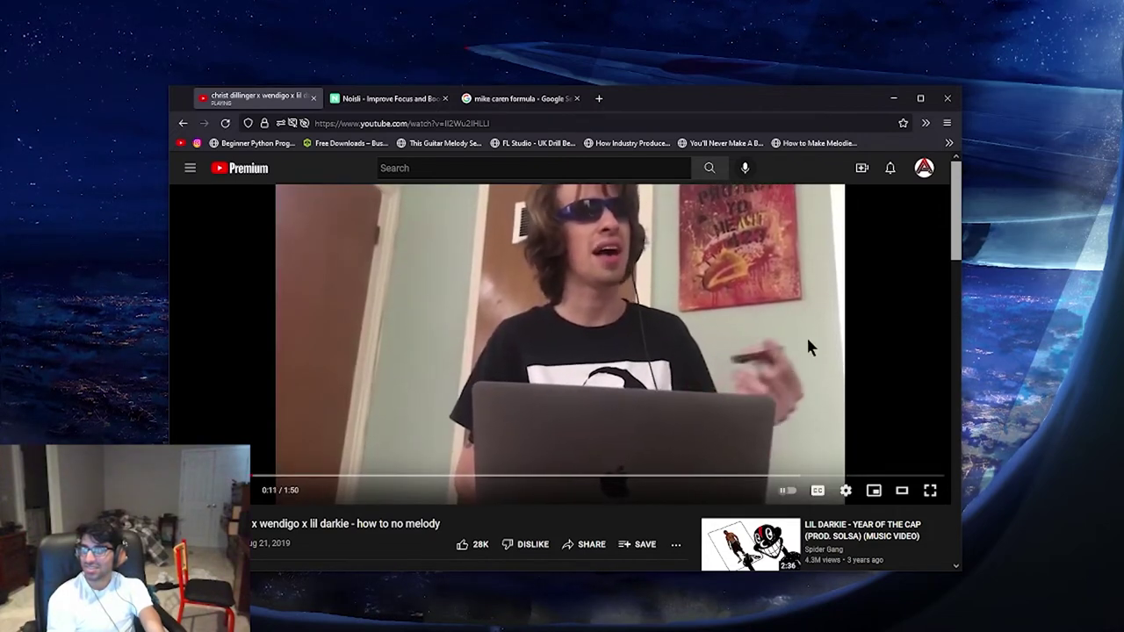
Pause and resume the 'how to no melody' video at 0:12 and again at 0:15.
click(614, 351)
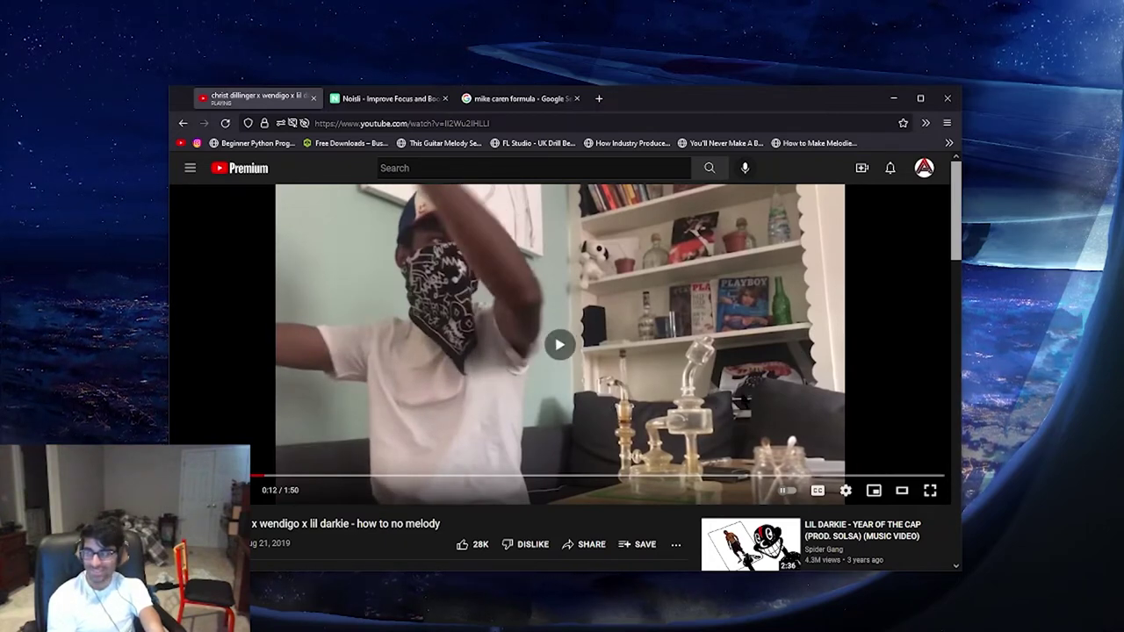
click(563, 355)
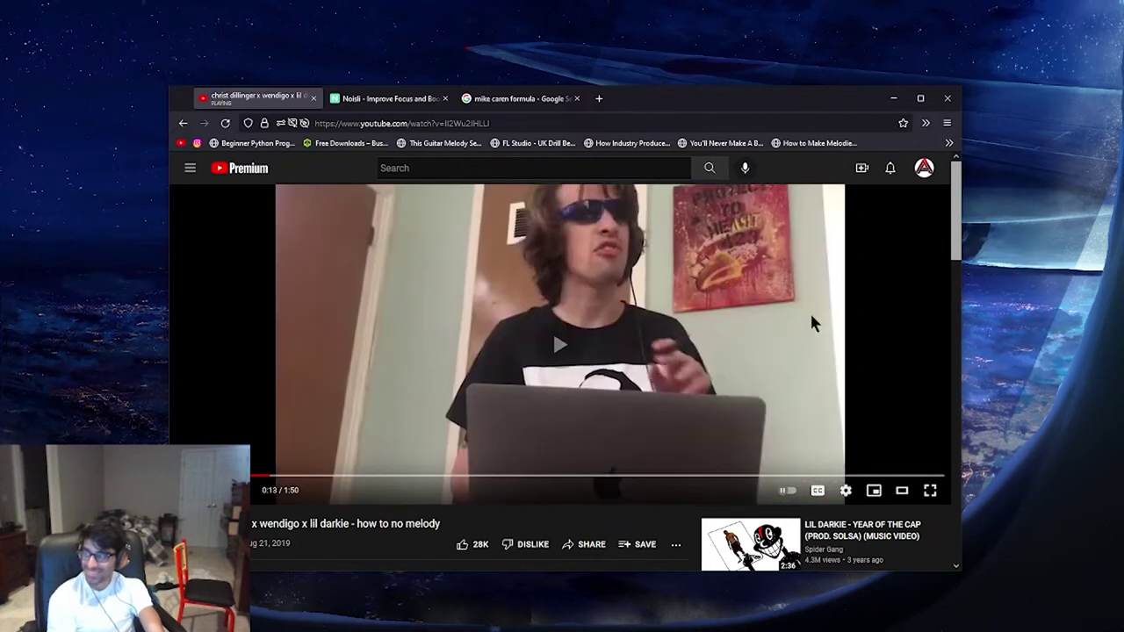
click(796, 321)
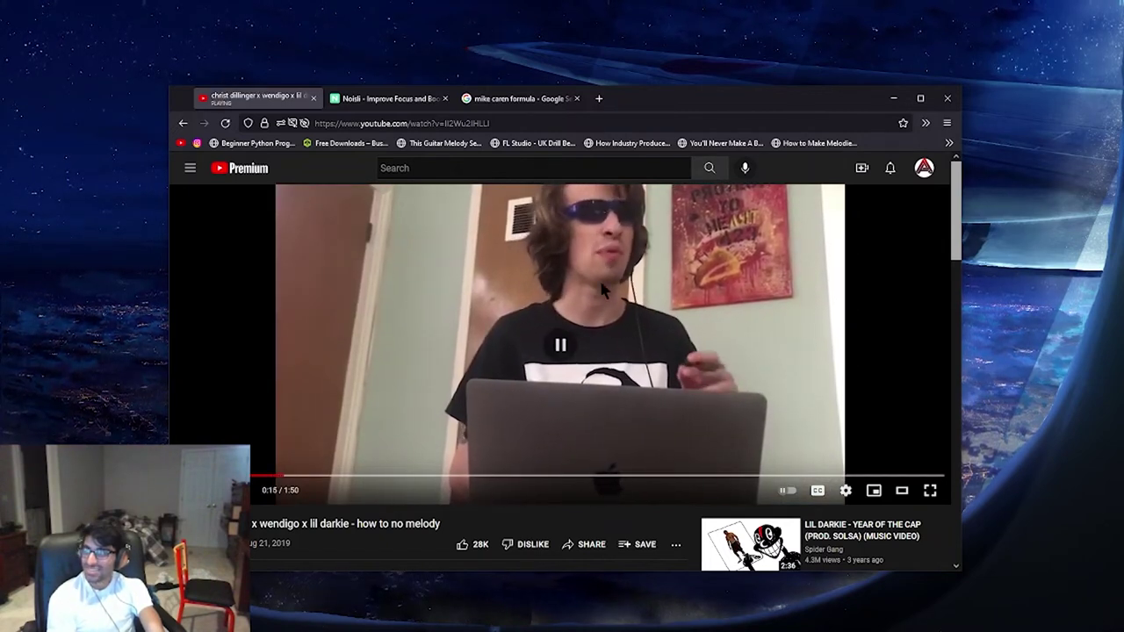
click(747, 321)
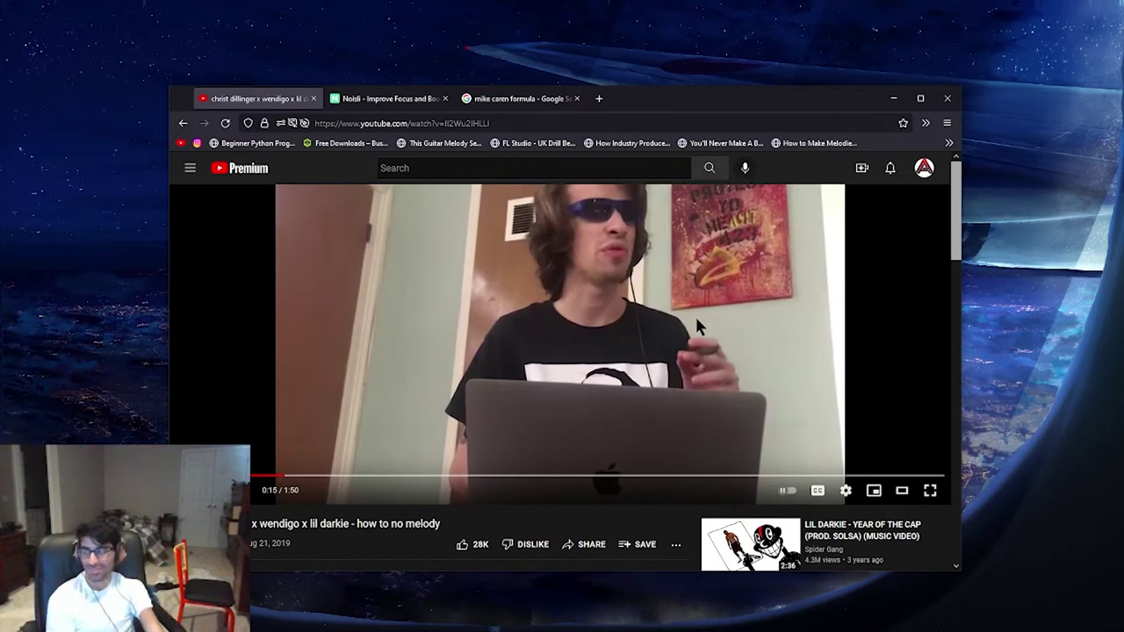
Rewind ten seconds, pause at 0:12, and keep watching with brief pauses toward 0:57.
key(Left)
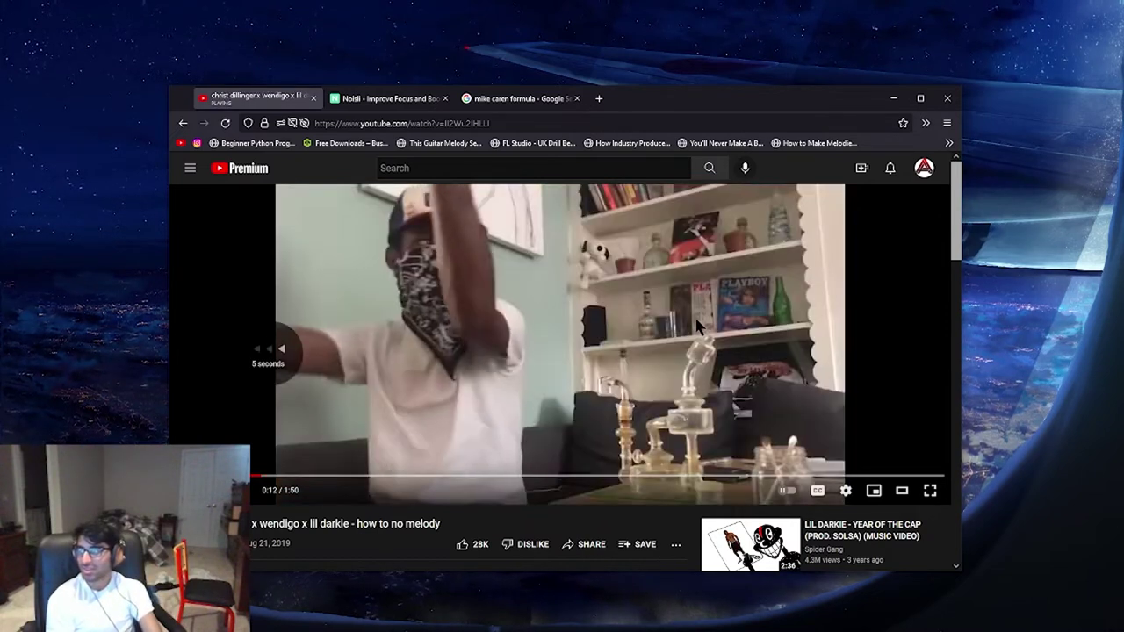
key(Left)
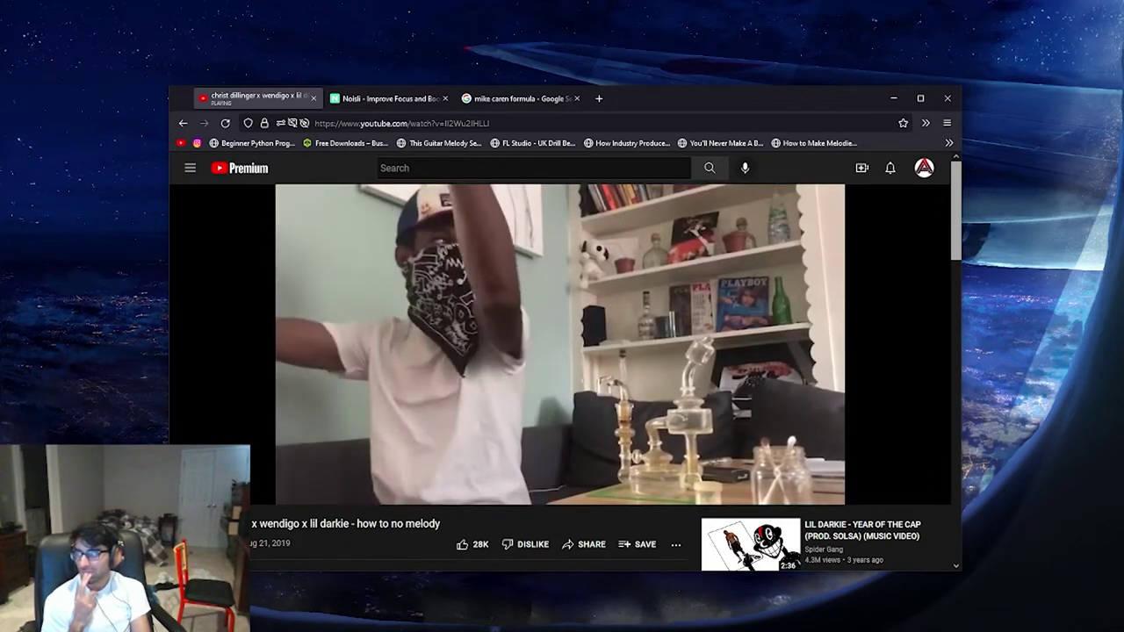
key(space)
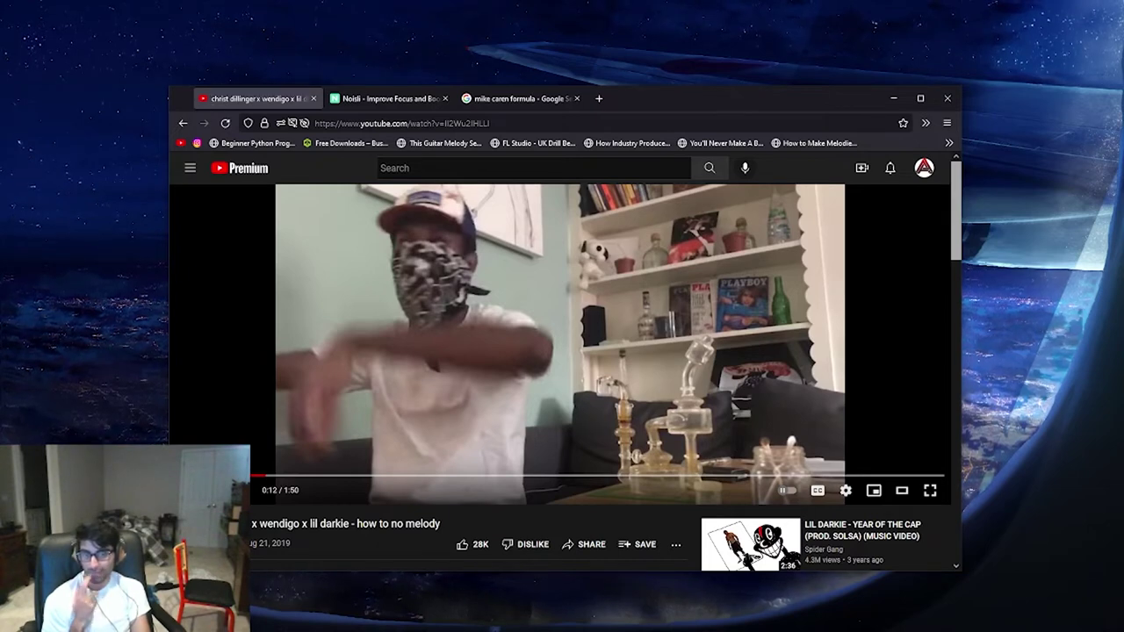
key(space)
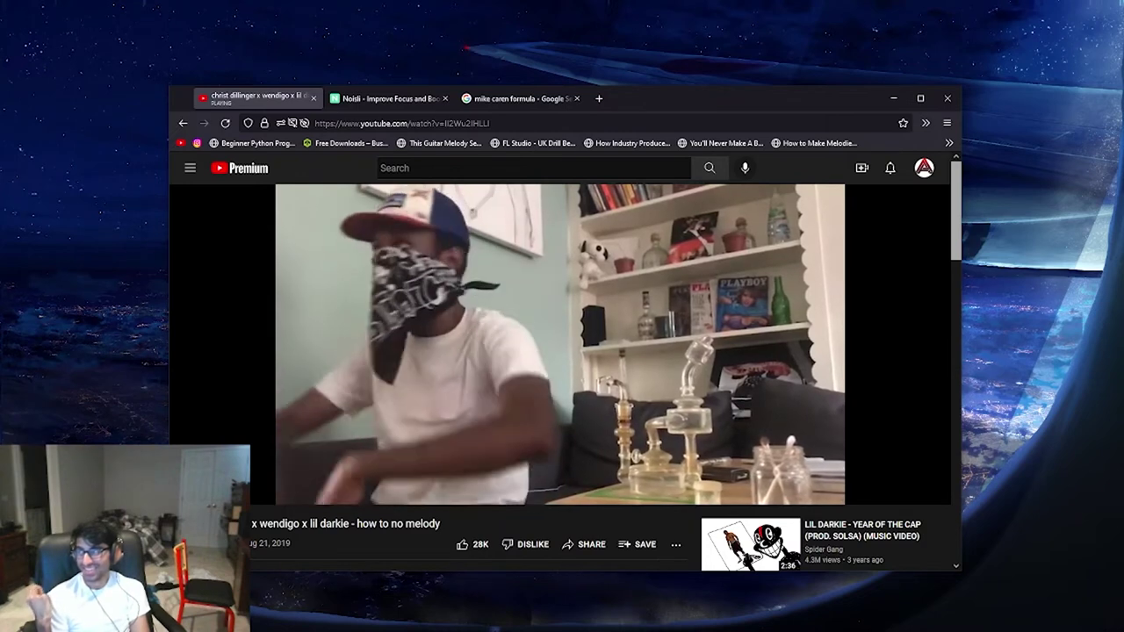
key(space)
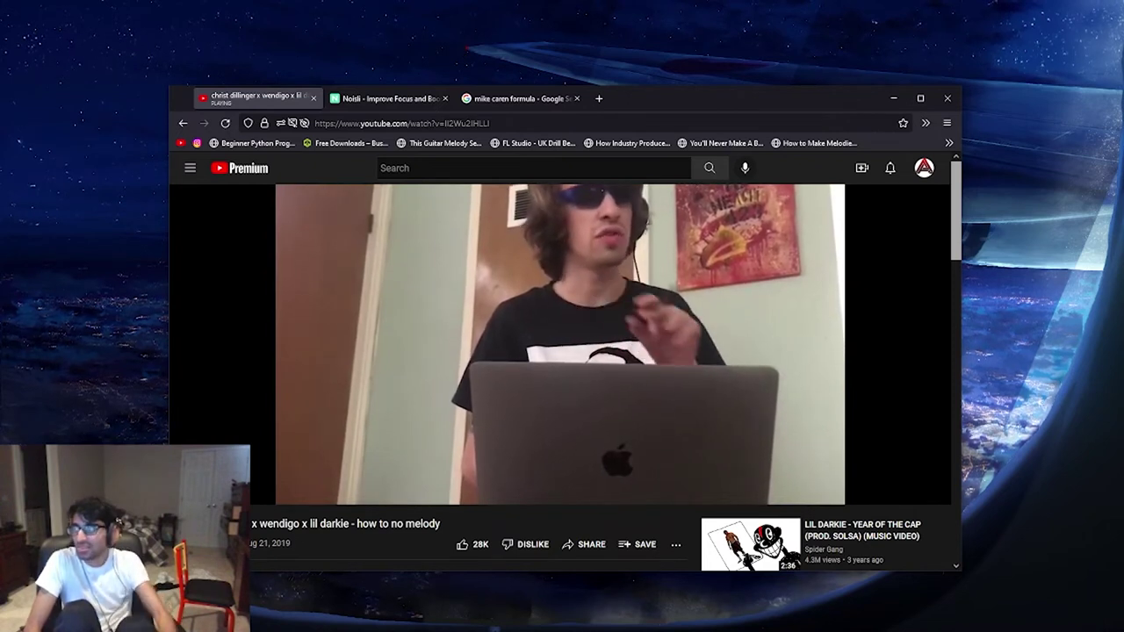
click(683, 329)
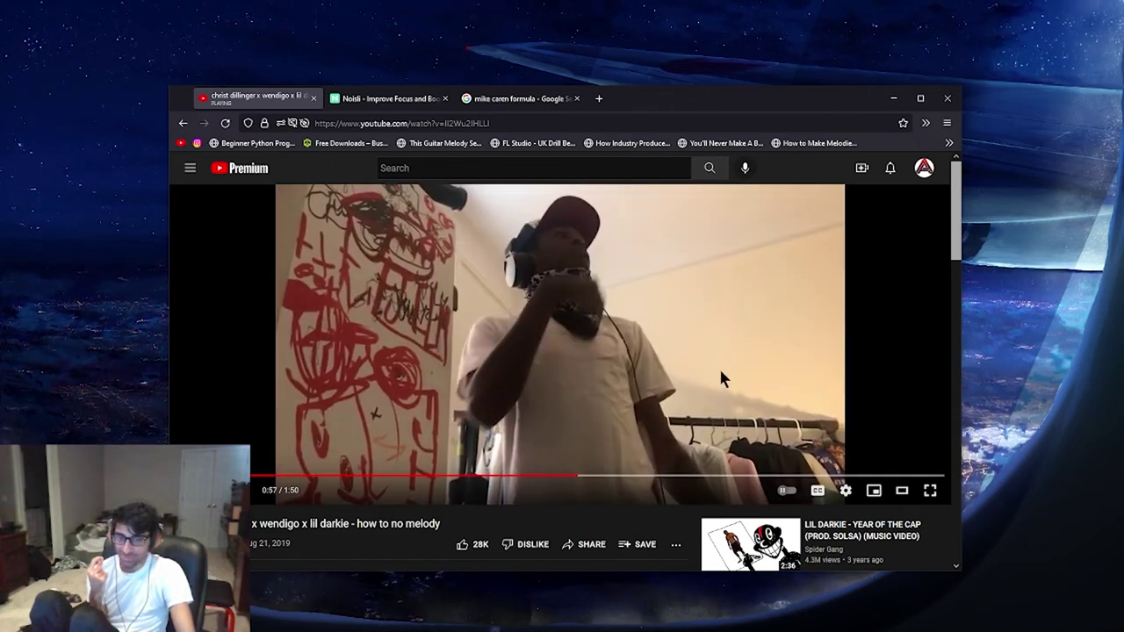
Resume the video from 0:57 and pause it at 1:22.
click(721, 374)
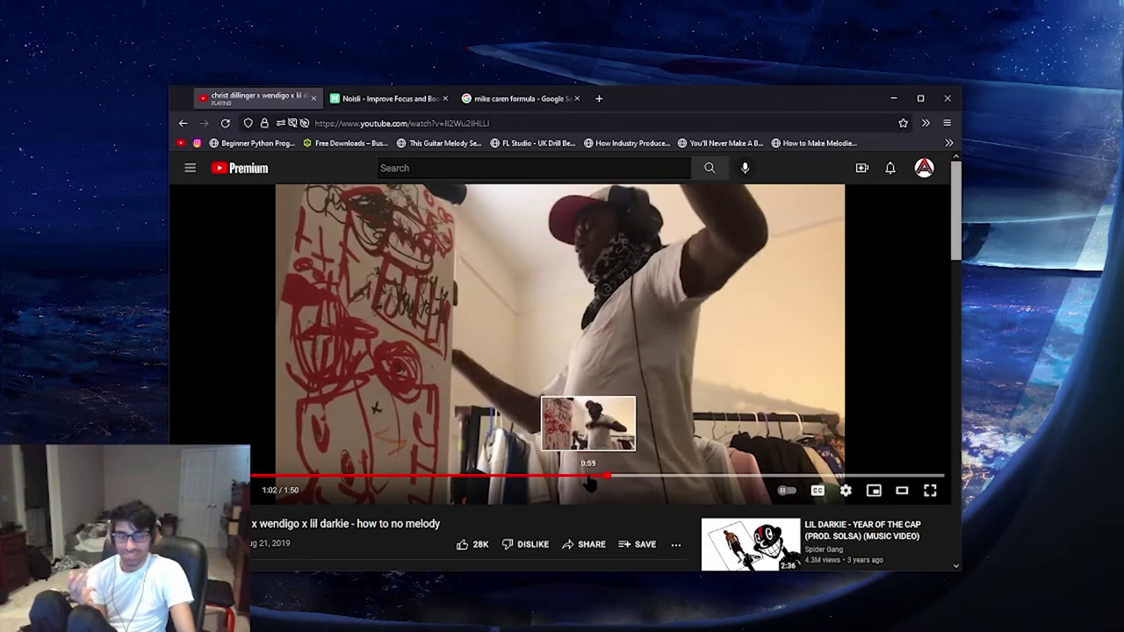
click(754, 371)
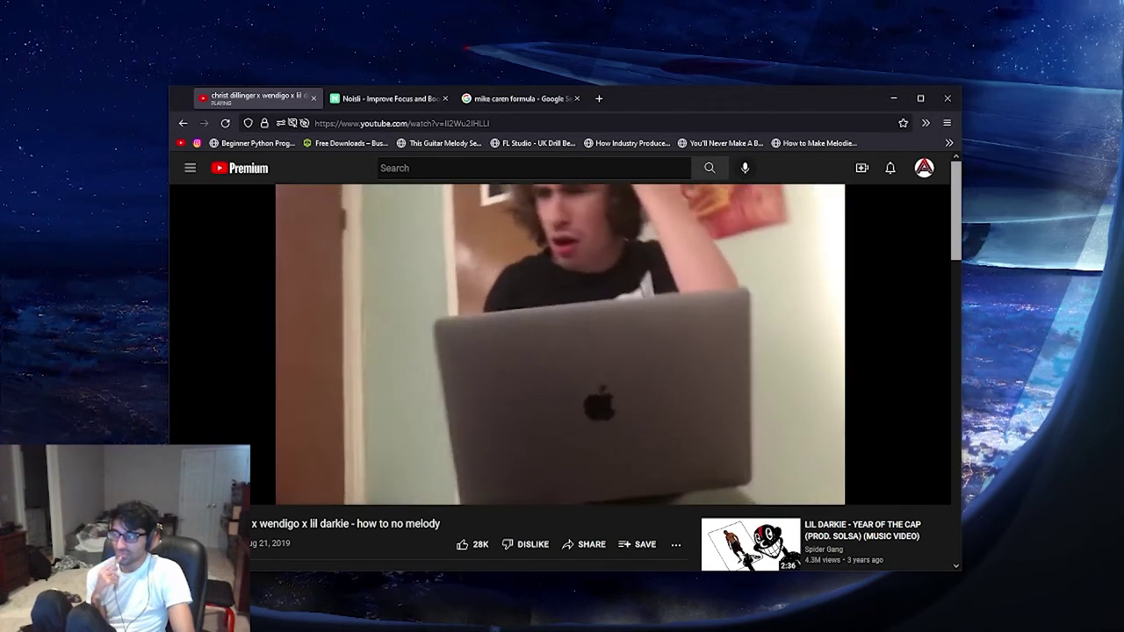
key(space)
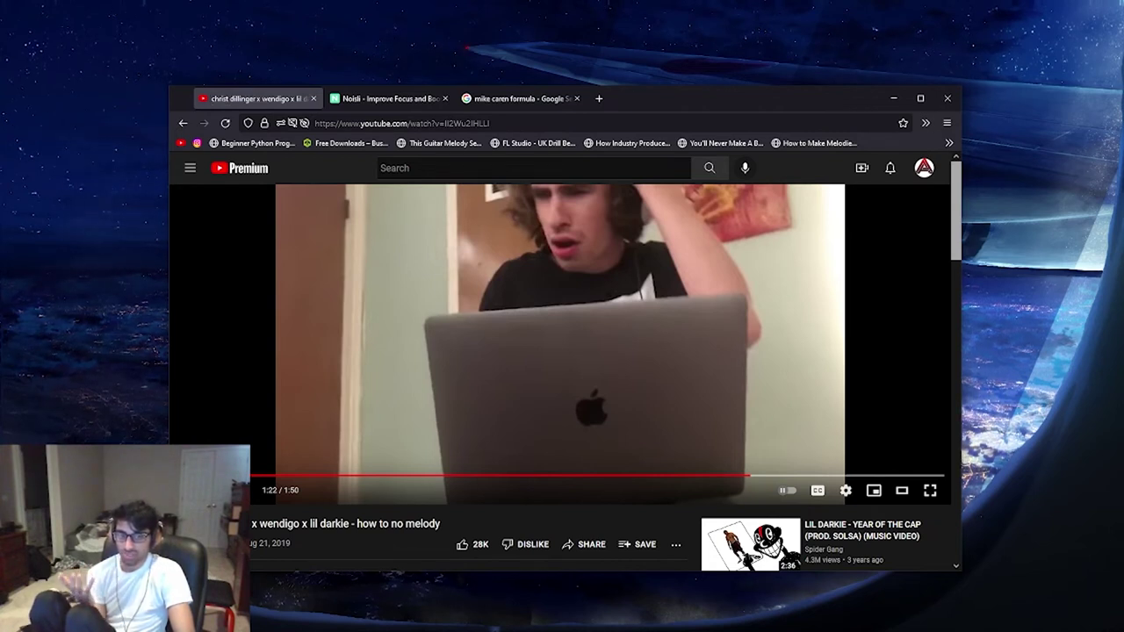
key(space)
key(space)
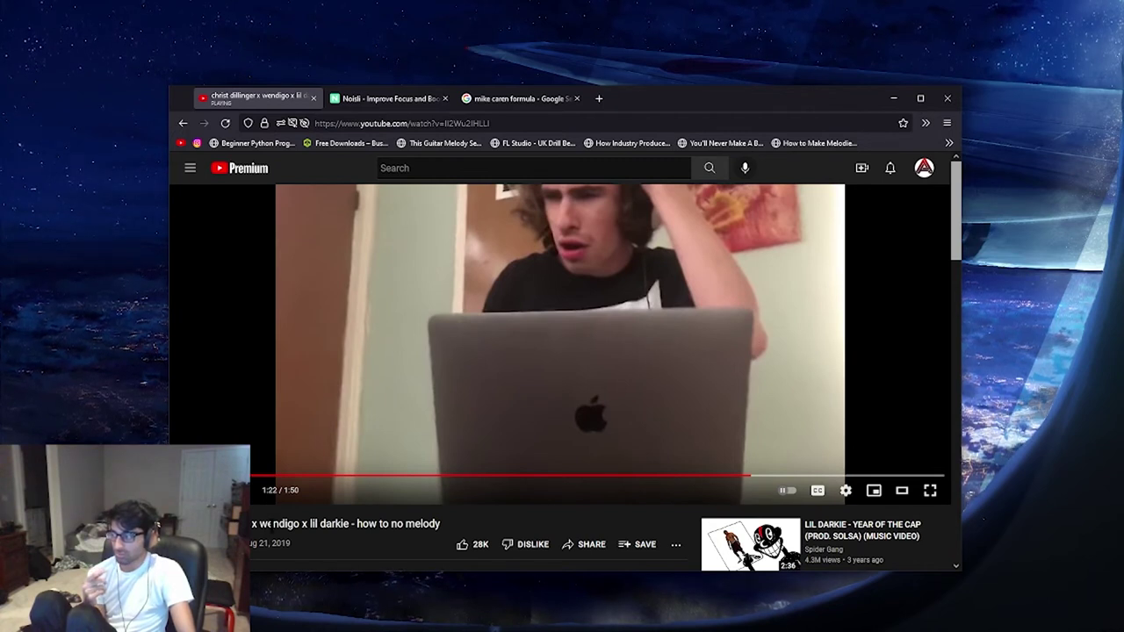
double_click(338, 523)
Select and clear the artist names in the title, then resume playback from 1:22 and 1:33.
drag(350, 523, 260, 523)
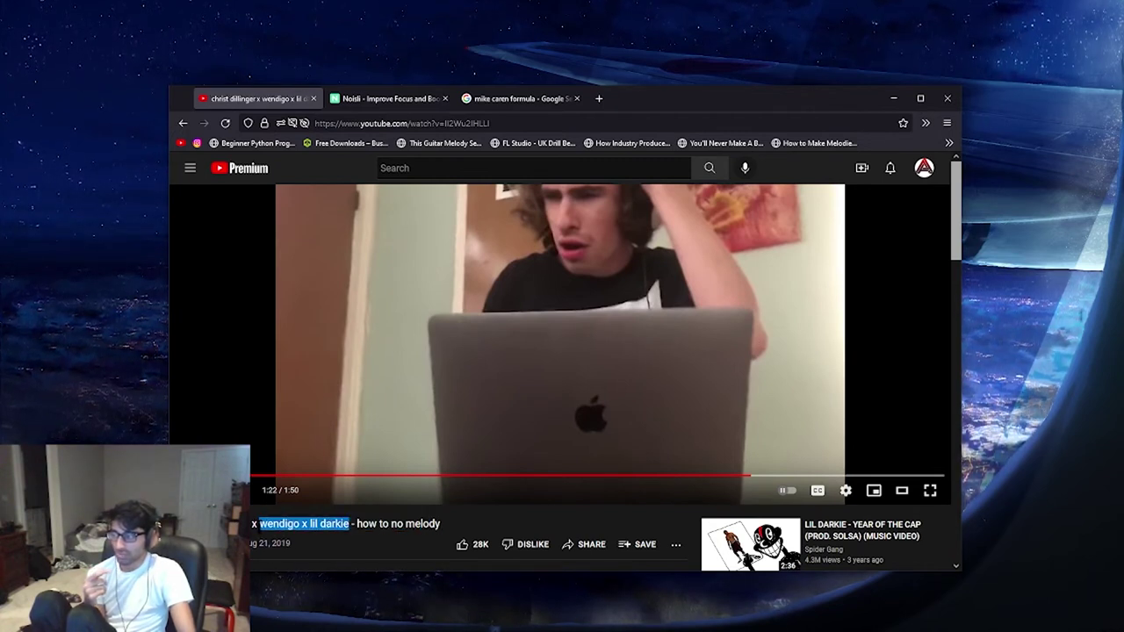
click(316, 540)
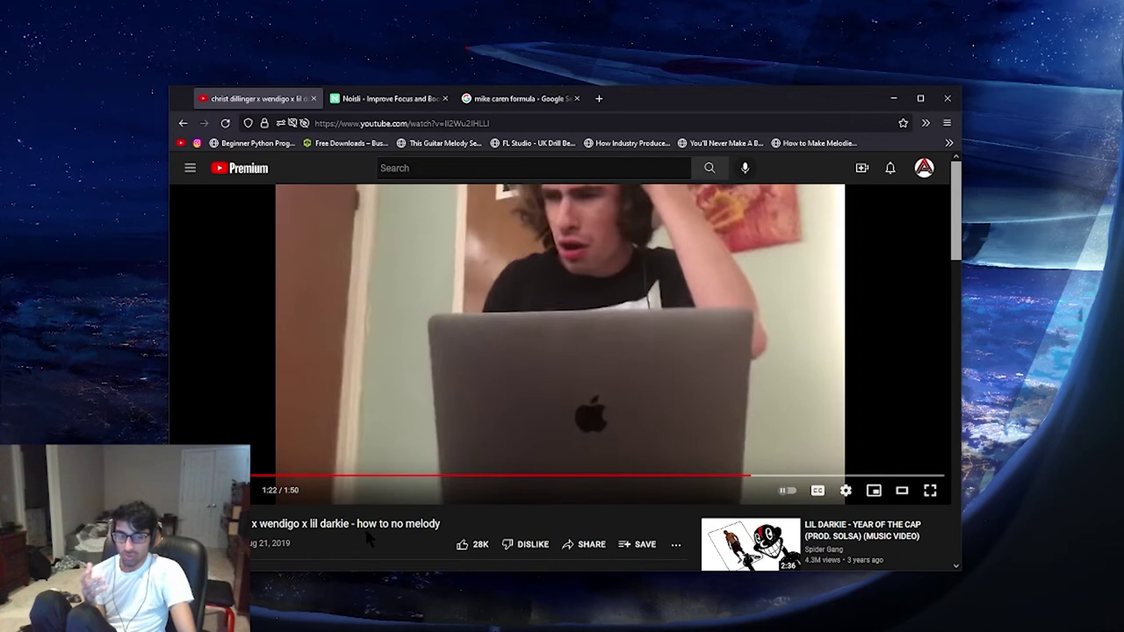
click(840, 366)
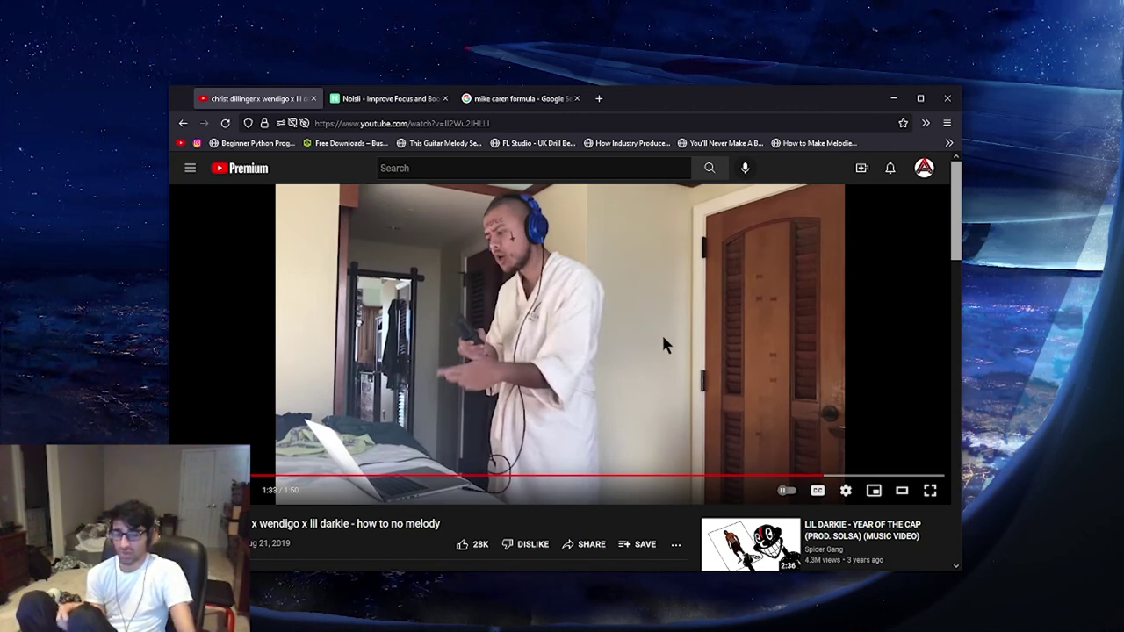
click(688, 333)
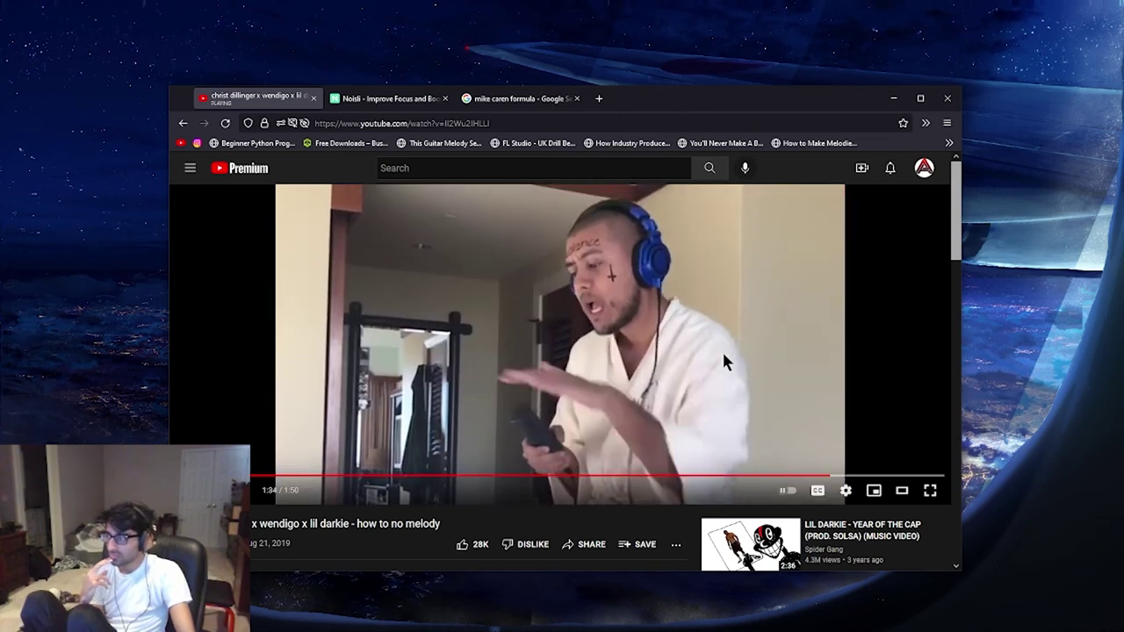